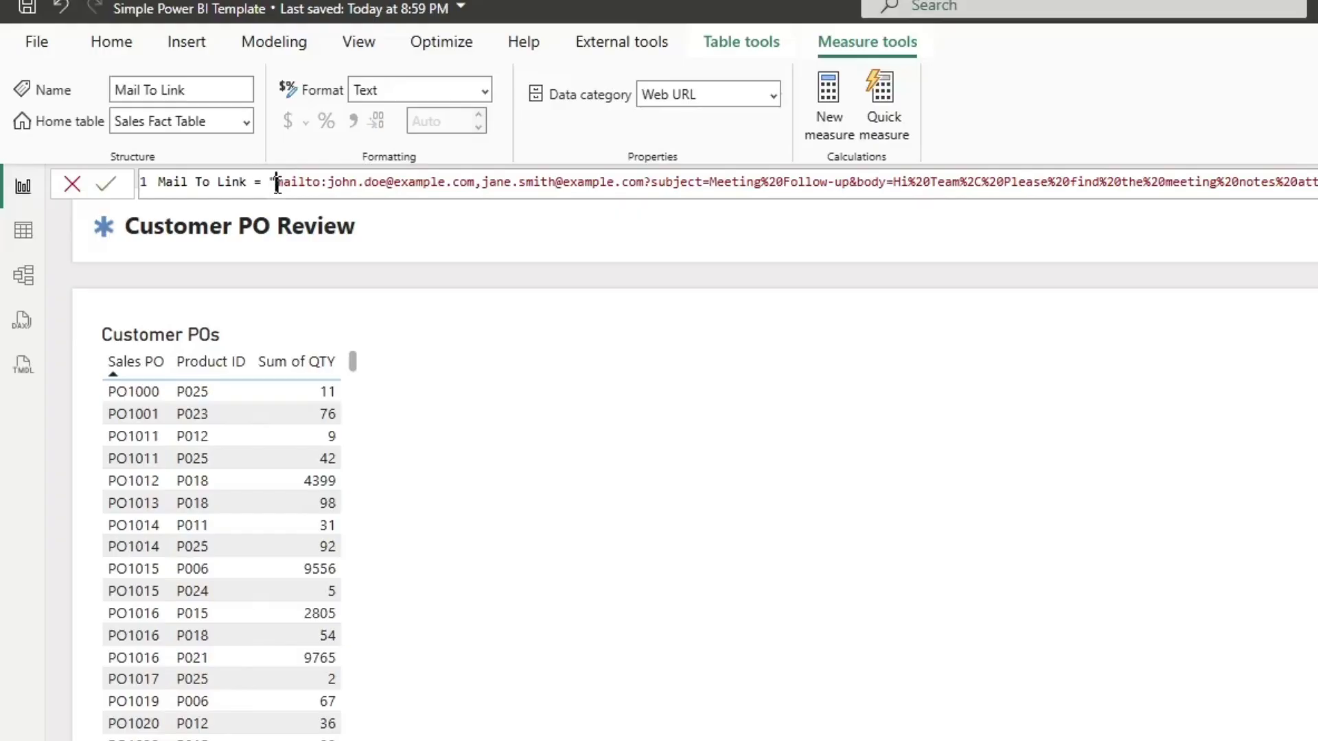
left_click_drag(277, 184, 1316, 194)
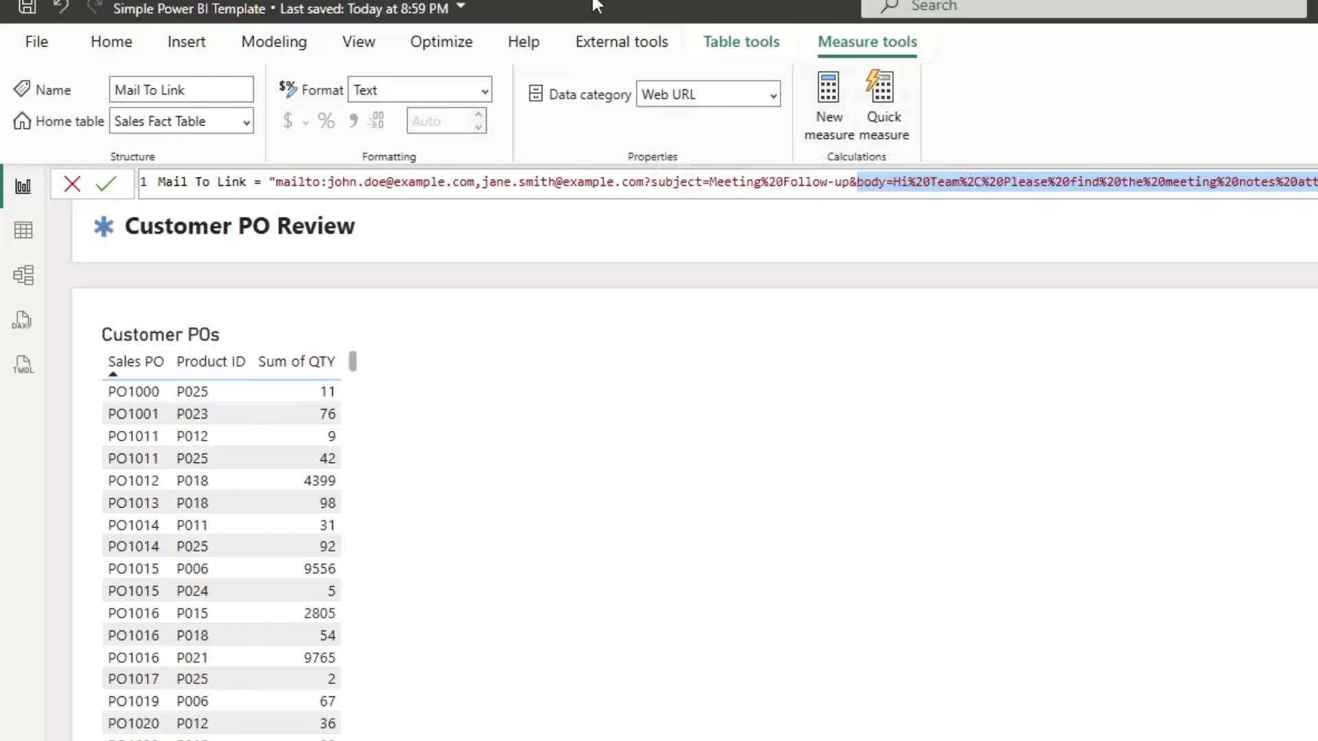
Select the Help button and clear the typed mailto address from its Web URL
left_click(1251, 463)
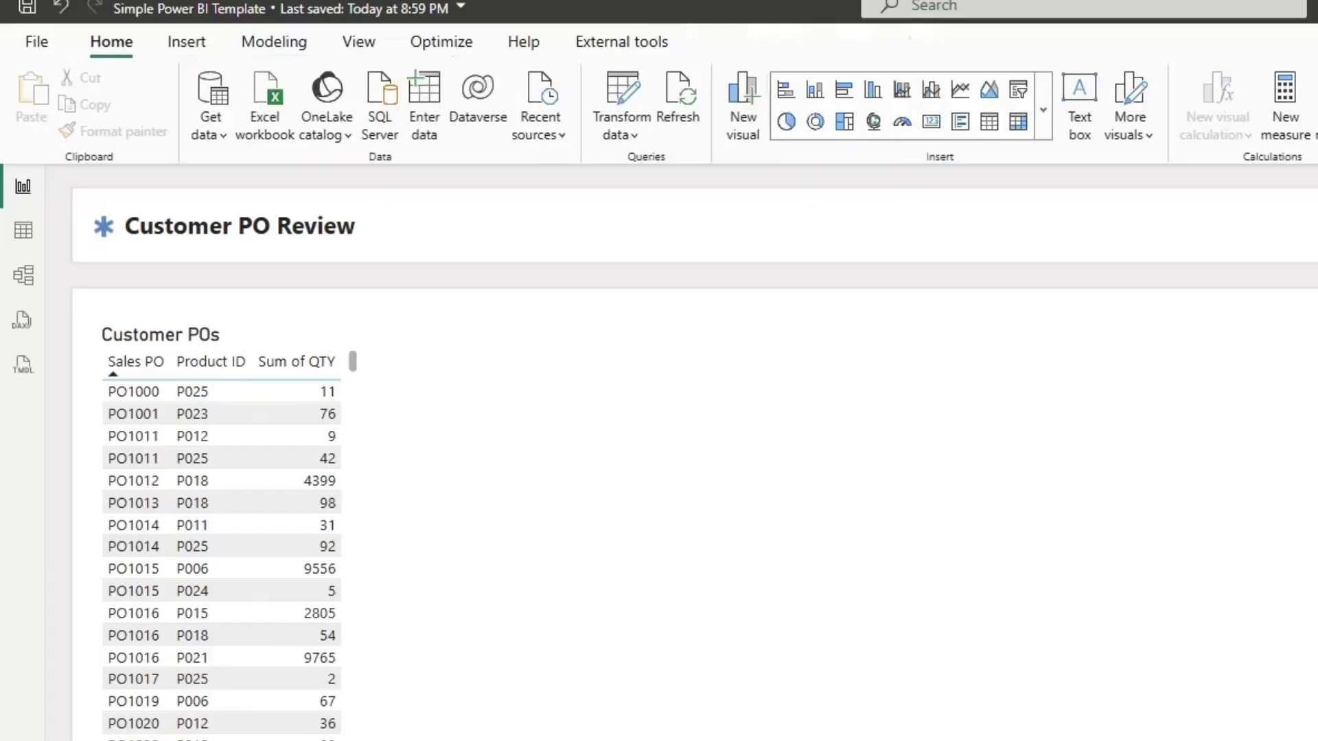
left_click(647, 147)
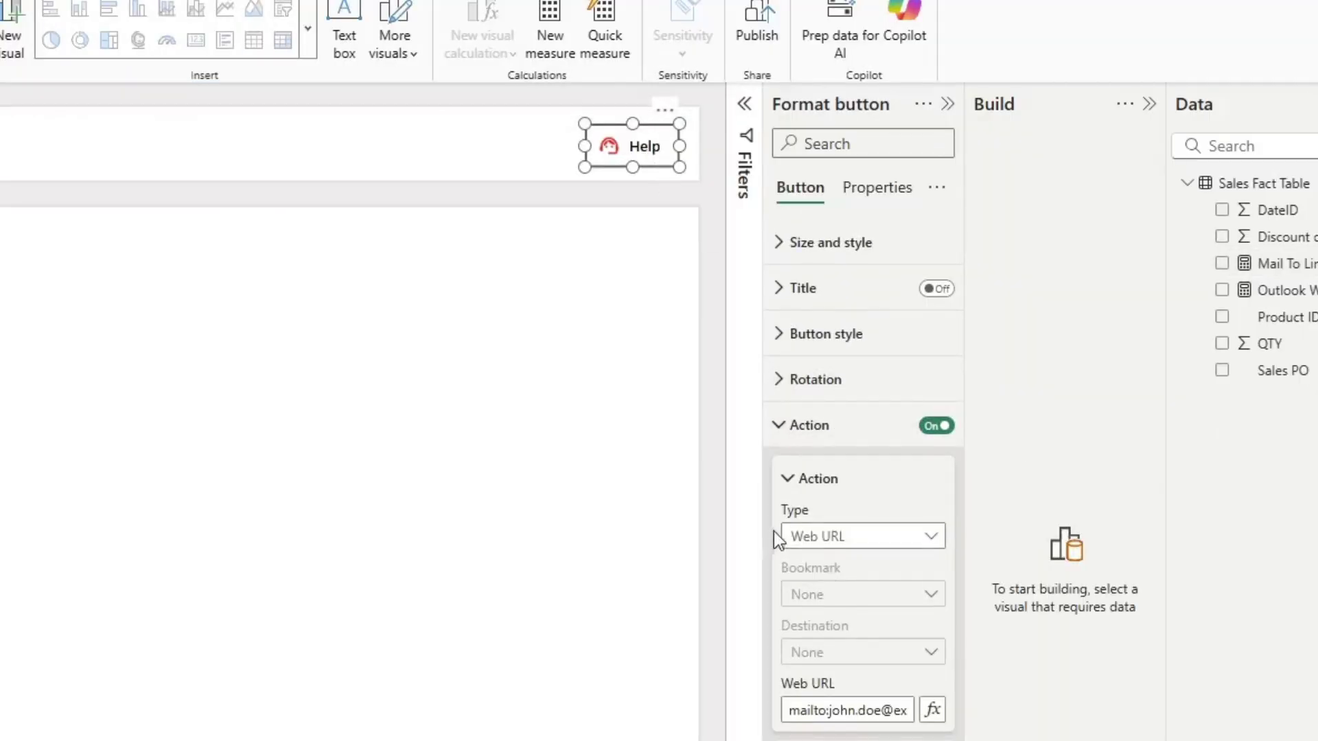
left_click(847, 720)
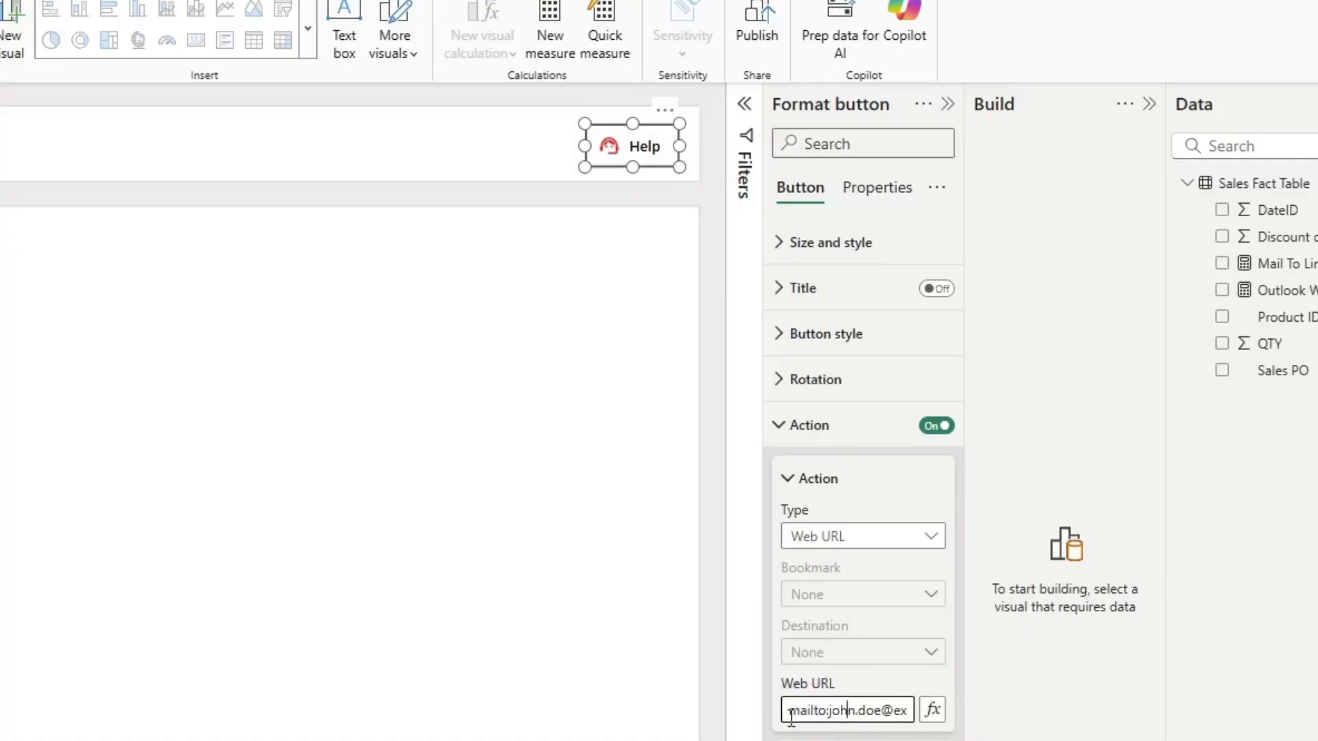
left_click_drag(793, 713, 887, 710)
key("ctrl+a")
key("BackSpace")
Make the Web URL a field value and expand Sales Fact Table's fields
left_click(947, 720)
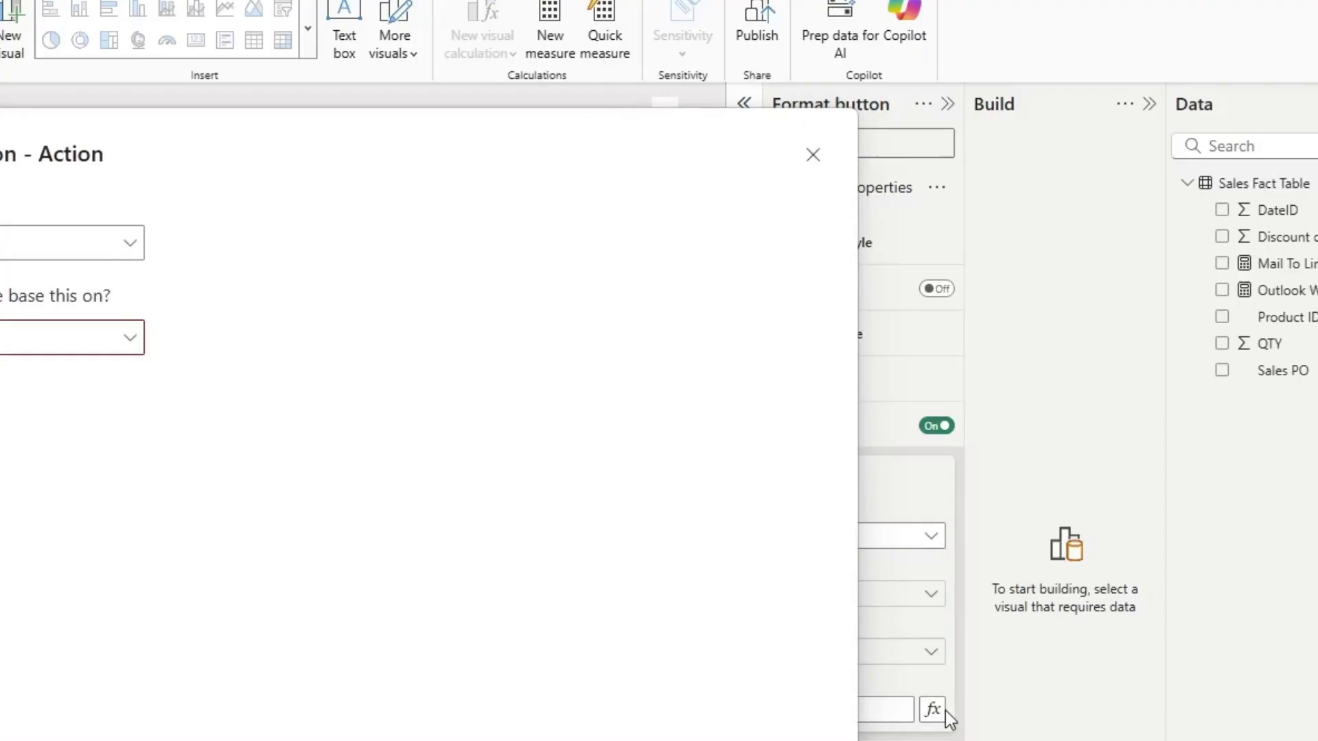
left_click(23, 331)
left_click(210, 447)
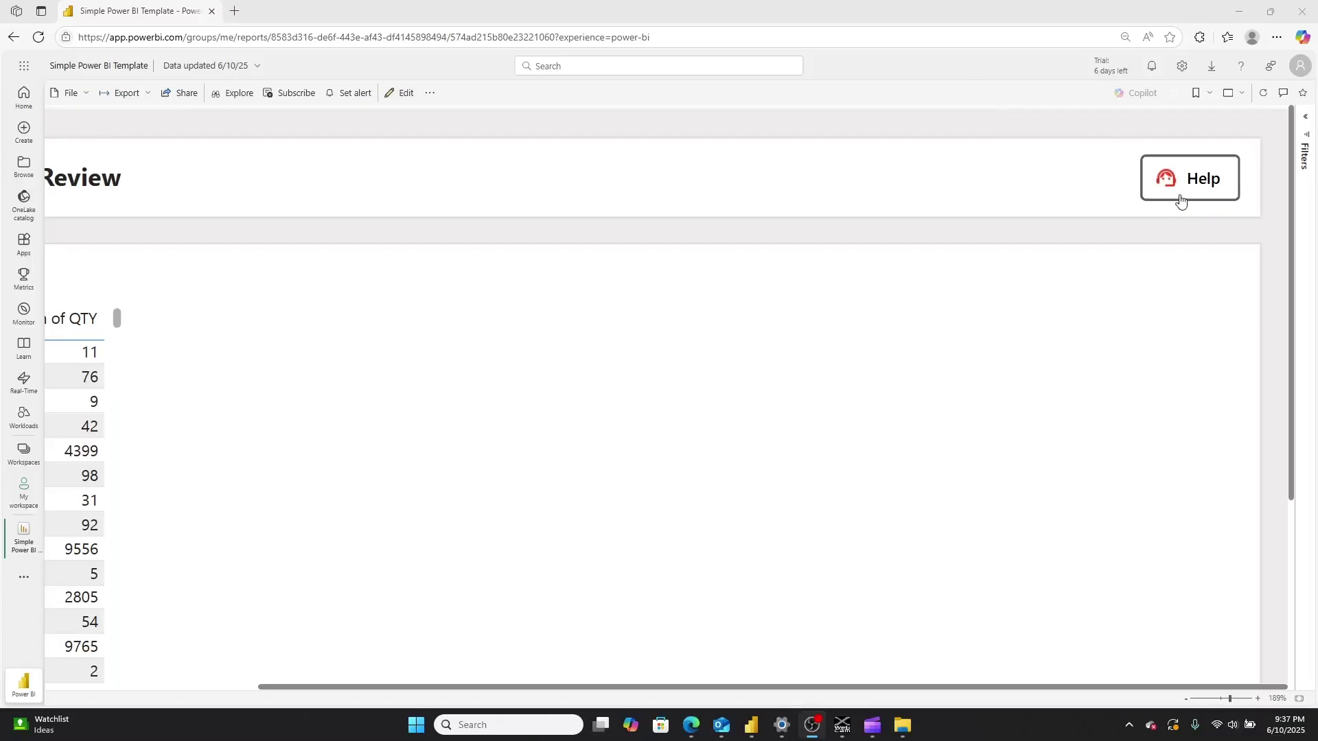
Activate the published report in the browser to try its Help link
left_click(1181, 194)
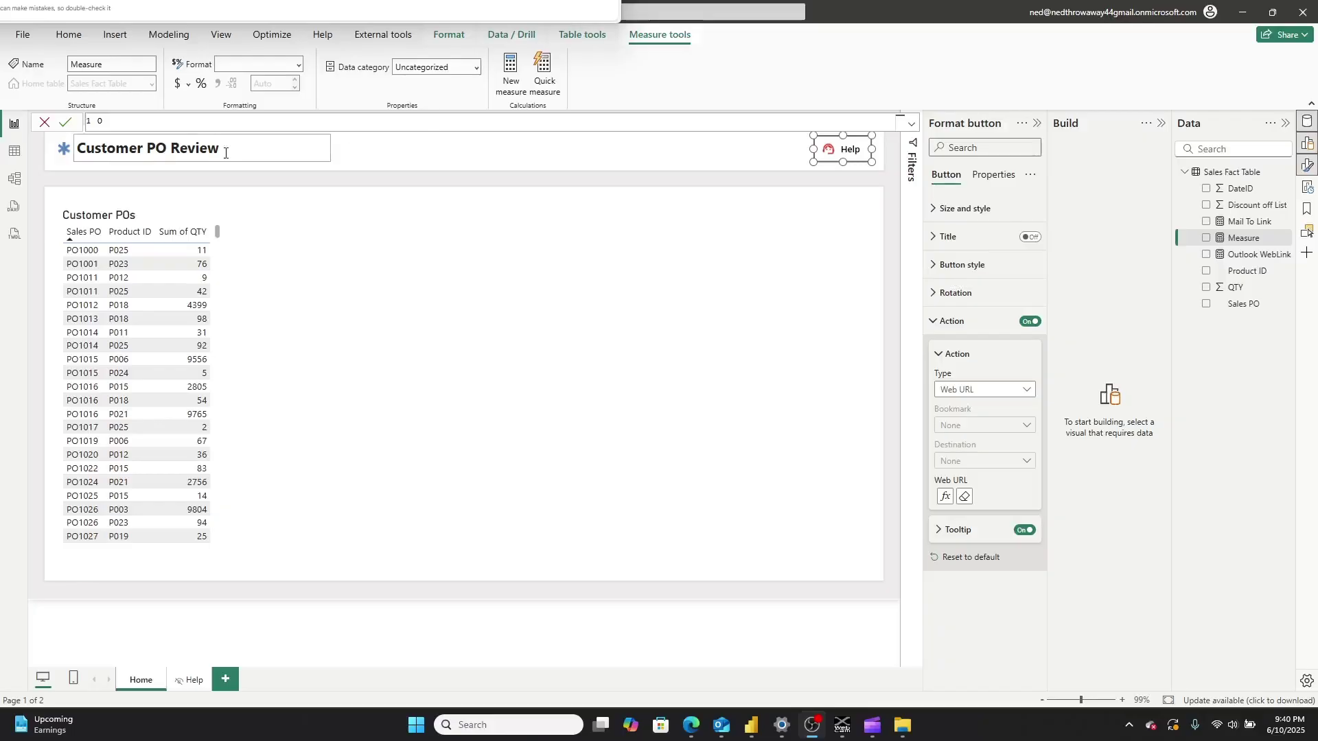
Write the measure Outlook deeplink = "ms-outlook://compose?to=...&subject=...&body=..." and commit it
left_click(175, 118)
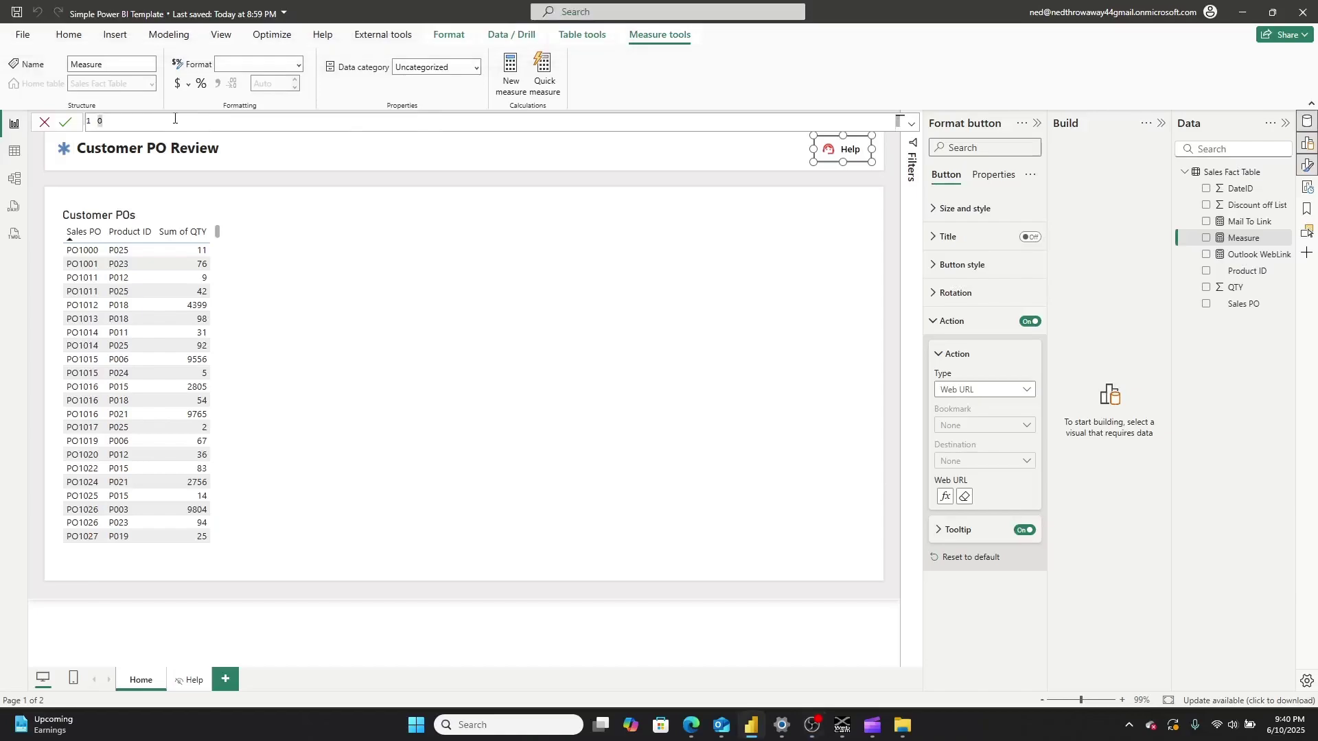
type("utlook deeplink = \"")
key("ctrl+v")
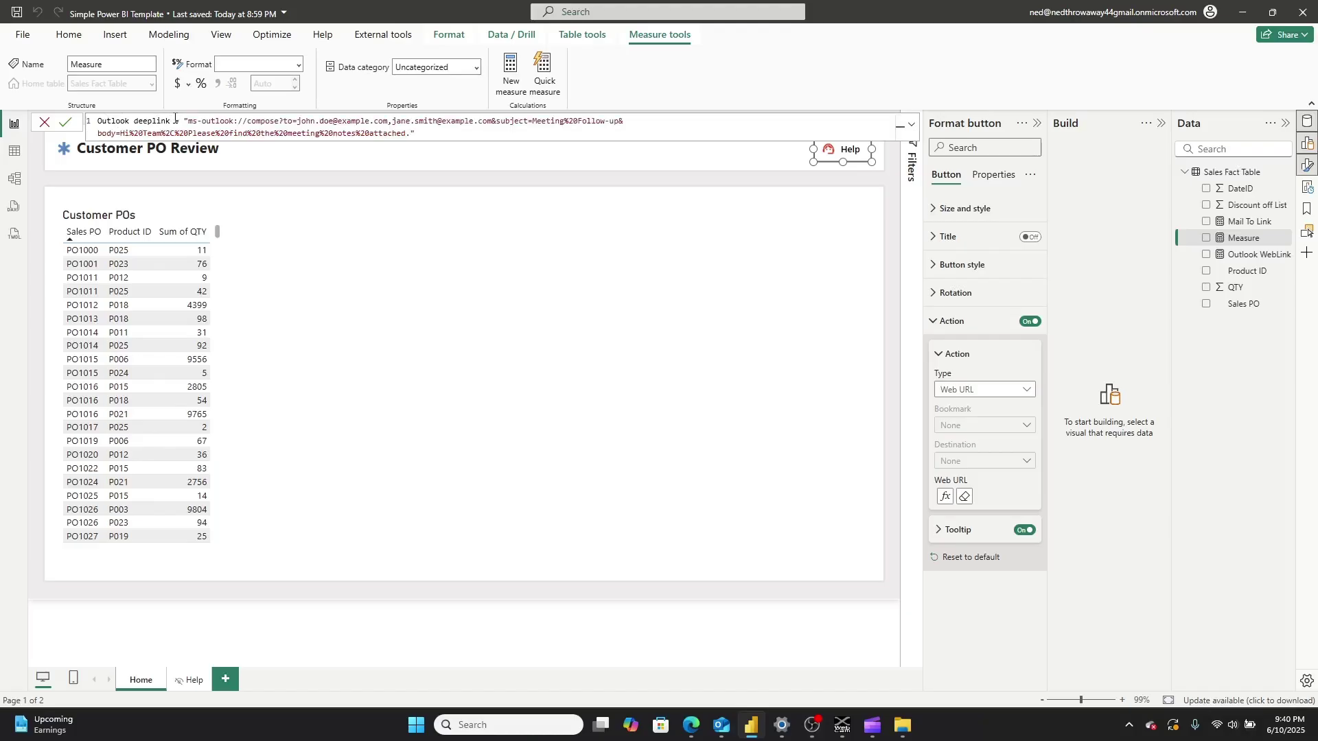
left_click_drag(189, 121, 242, 124)
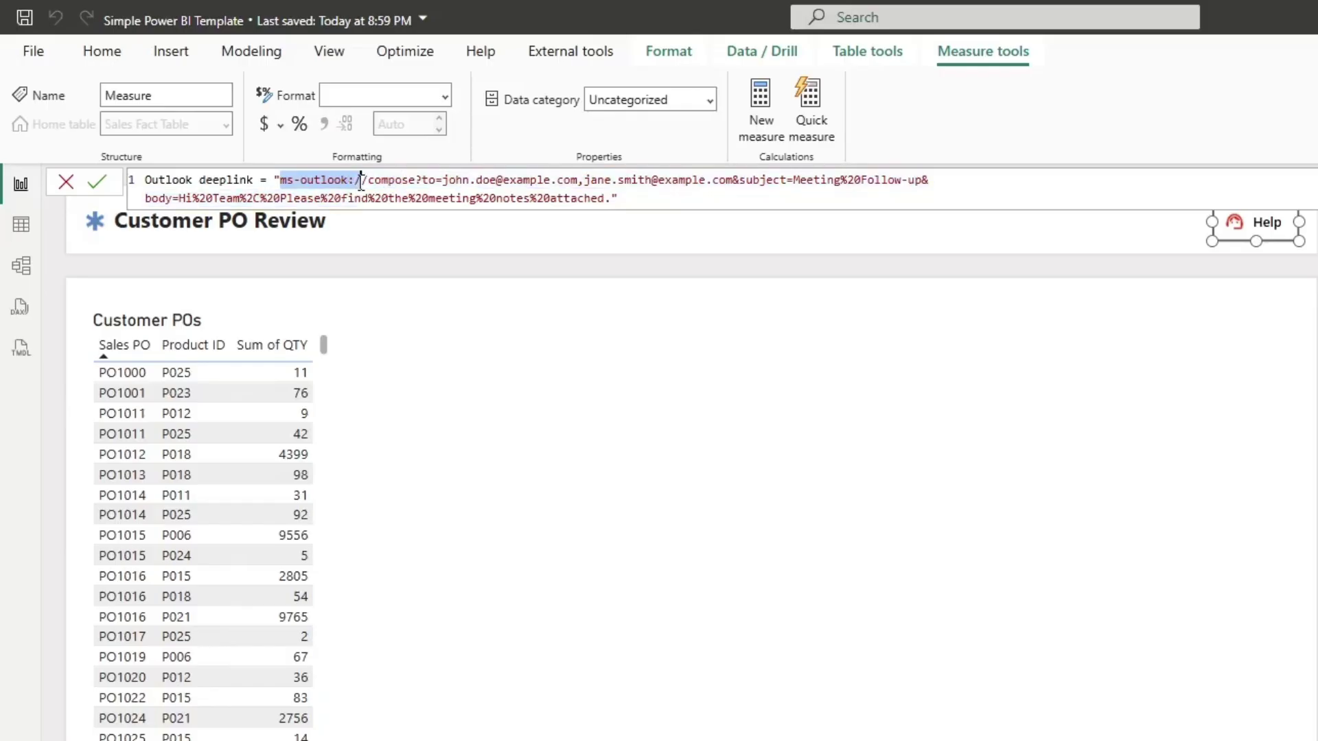
left_click_drag(361, 182, 625, 185)
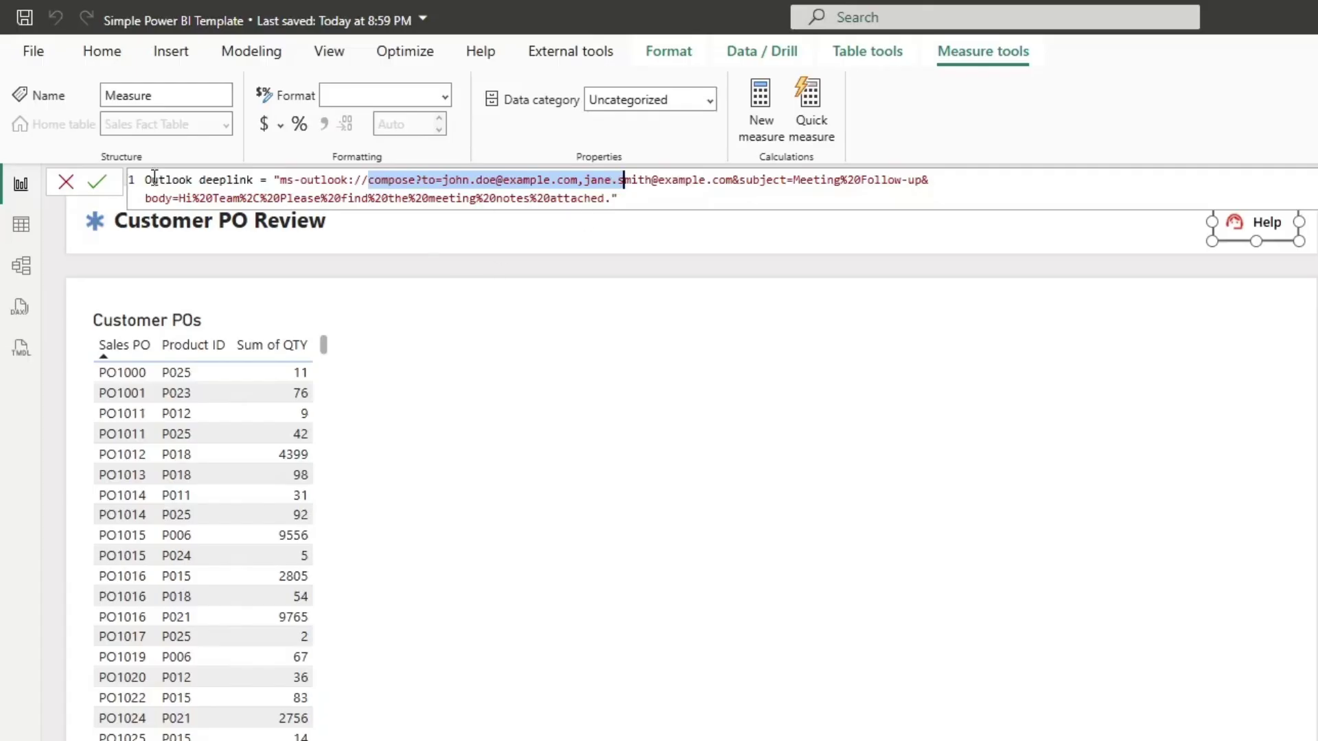
left_click(95, 182)
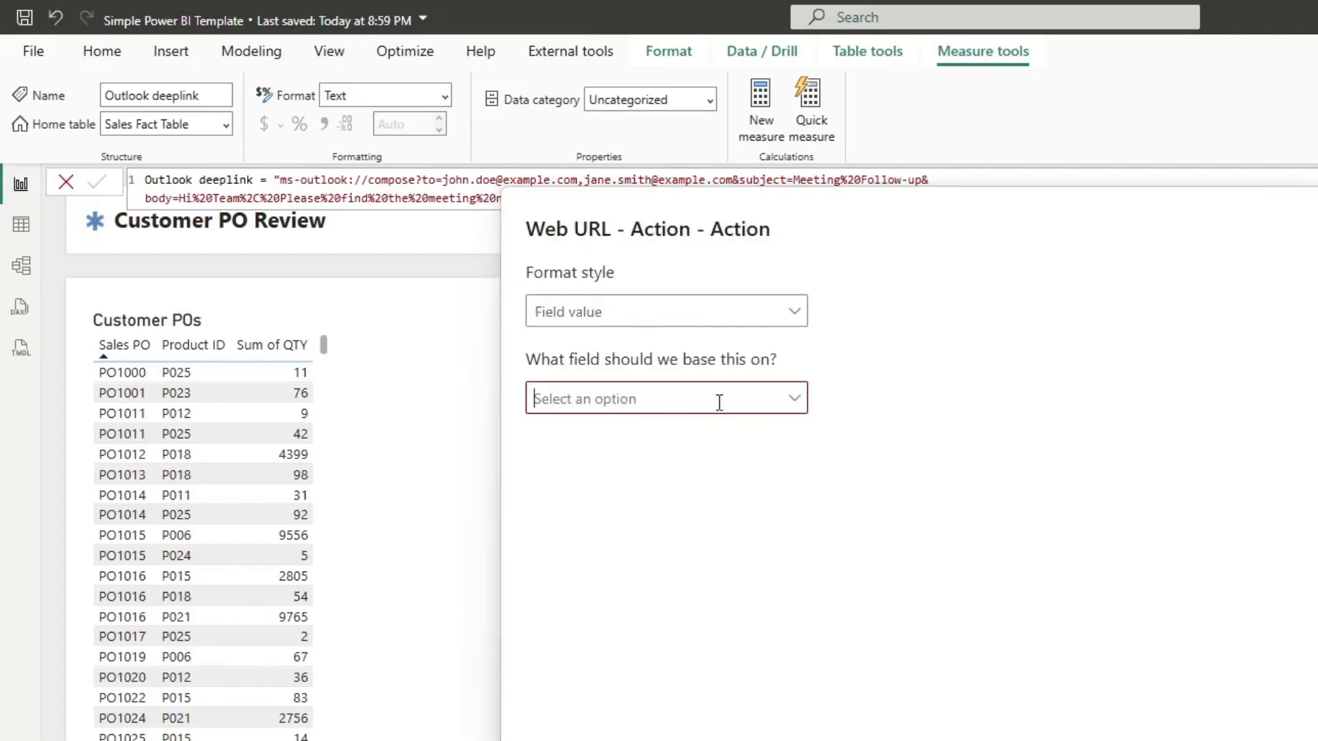
Choose Sales Fact Table > Outlook deeplink as the Web URL field and confirm
left_click(718, 400)
left_click(567, 508)
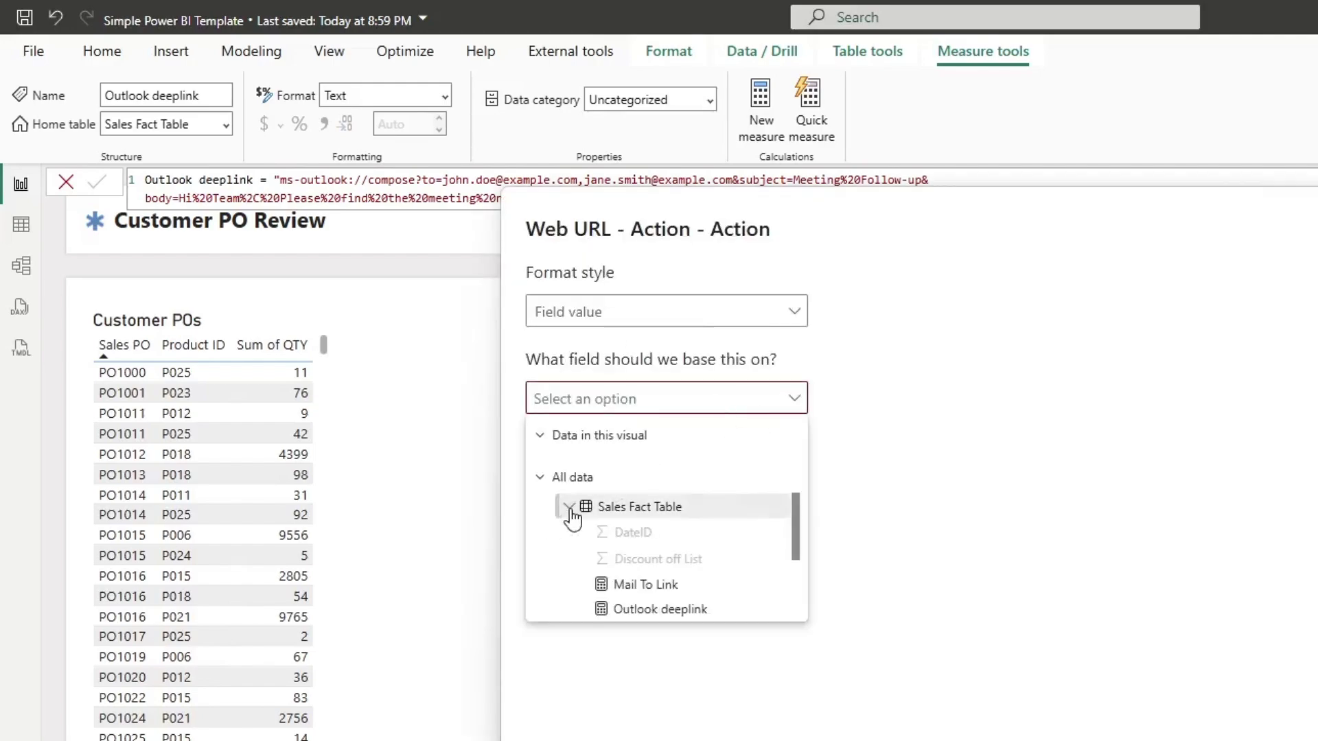
left_click(662, 612)
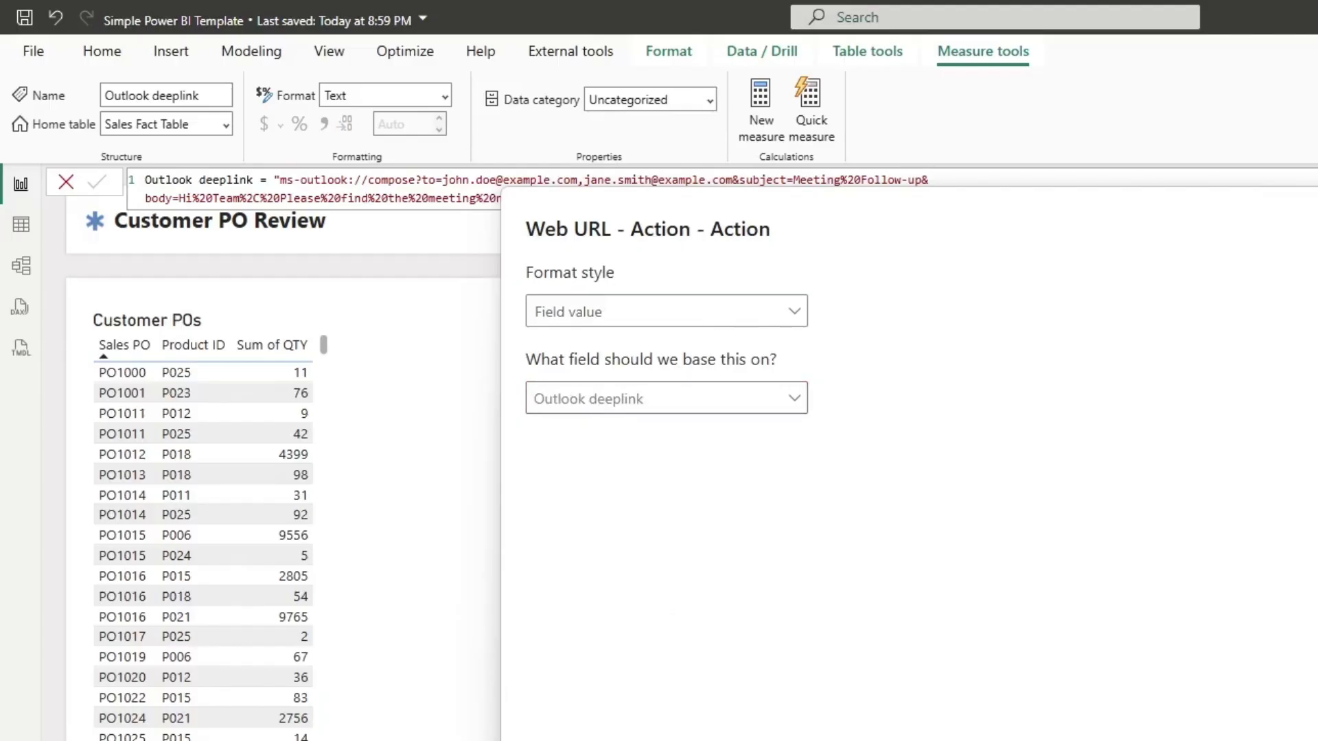
left_click(1045, 506)
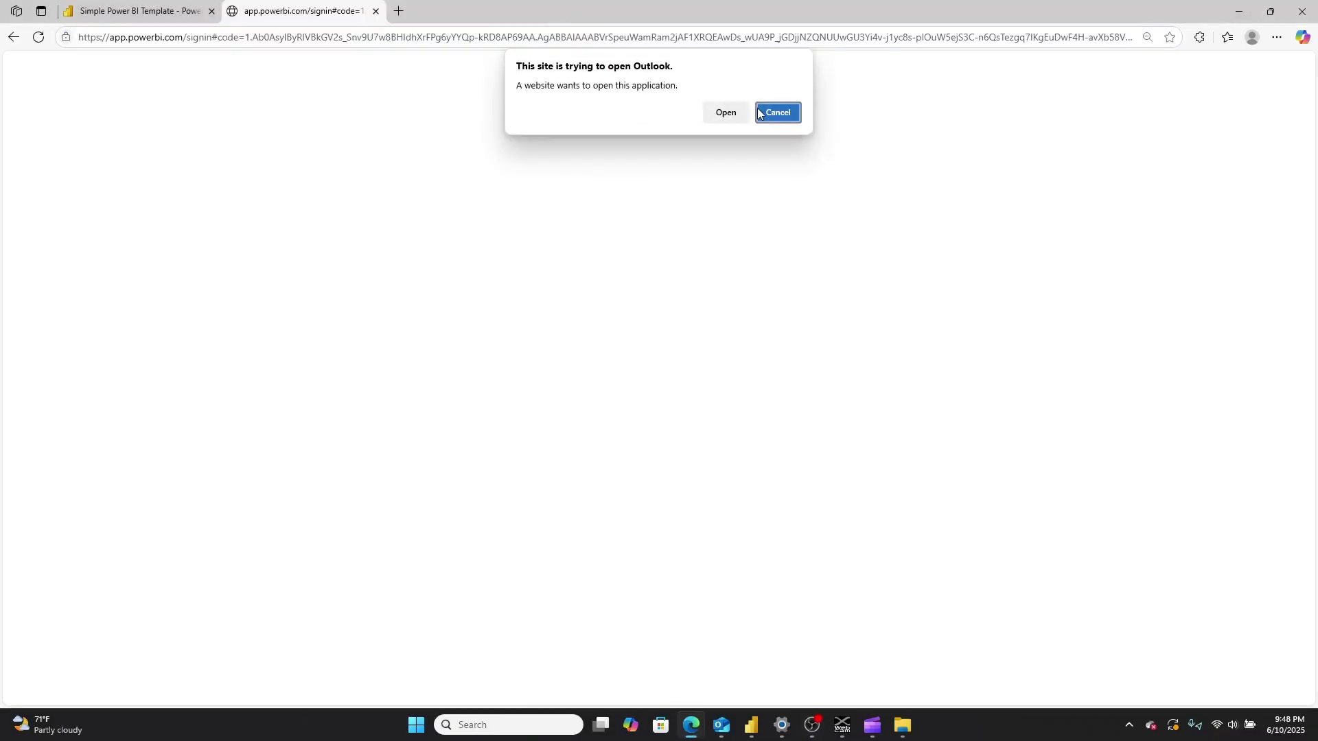
Allow the site to open the Outlook app
left_click(721, 112)
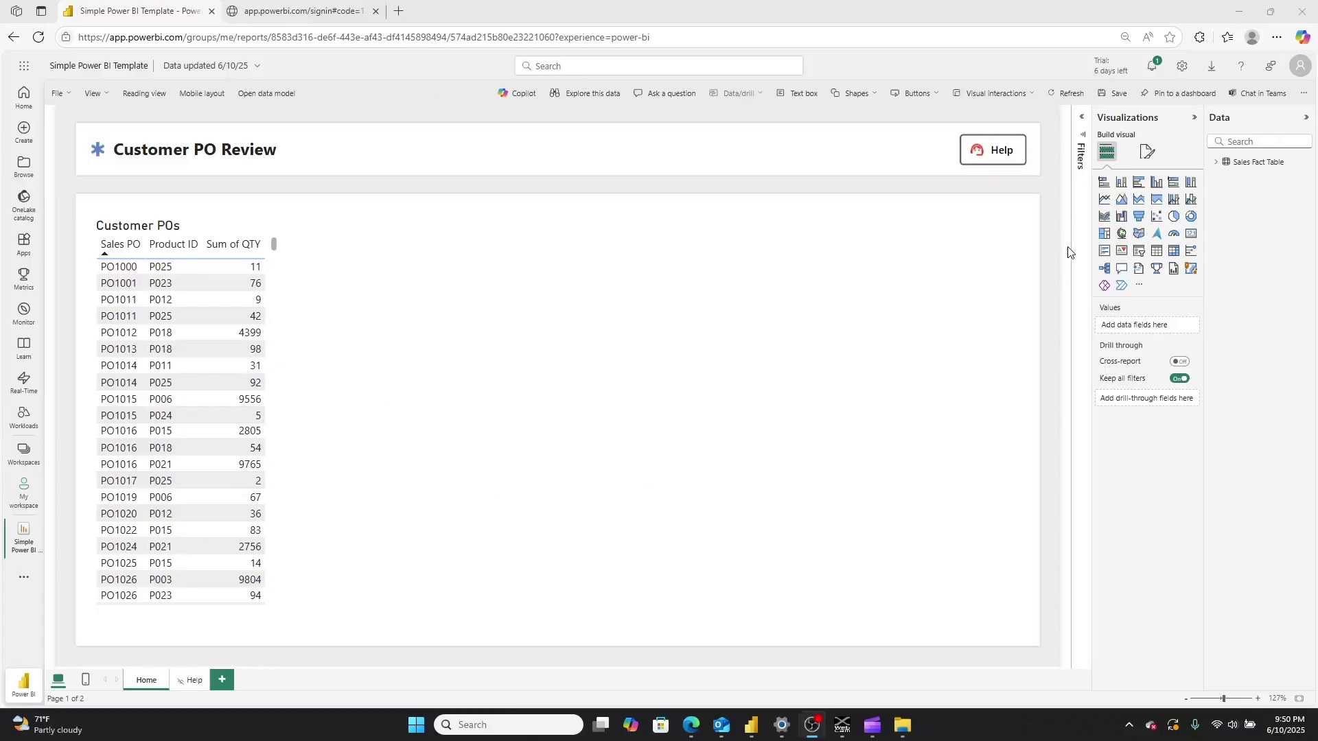
Set the Help button's Web URL to Sales Fact Table > Outlook WebLink, then save the report
left_click(996, 156)
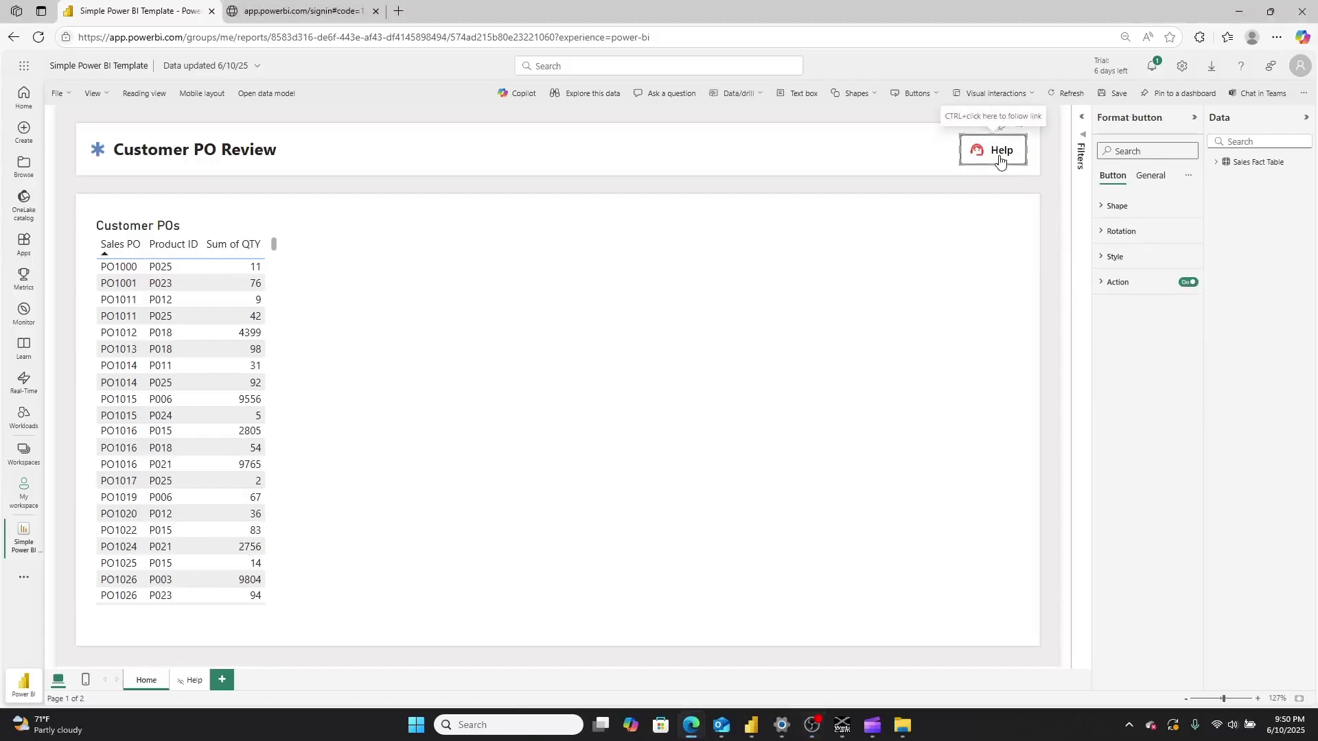
left_click(1101, 287)
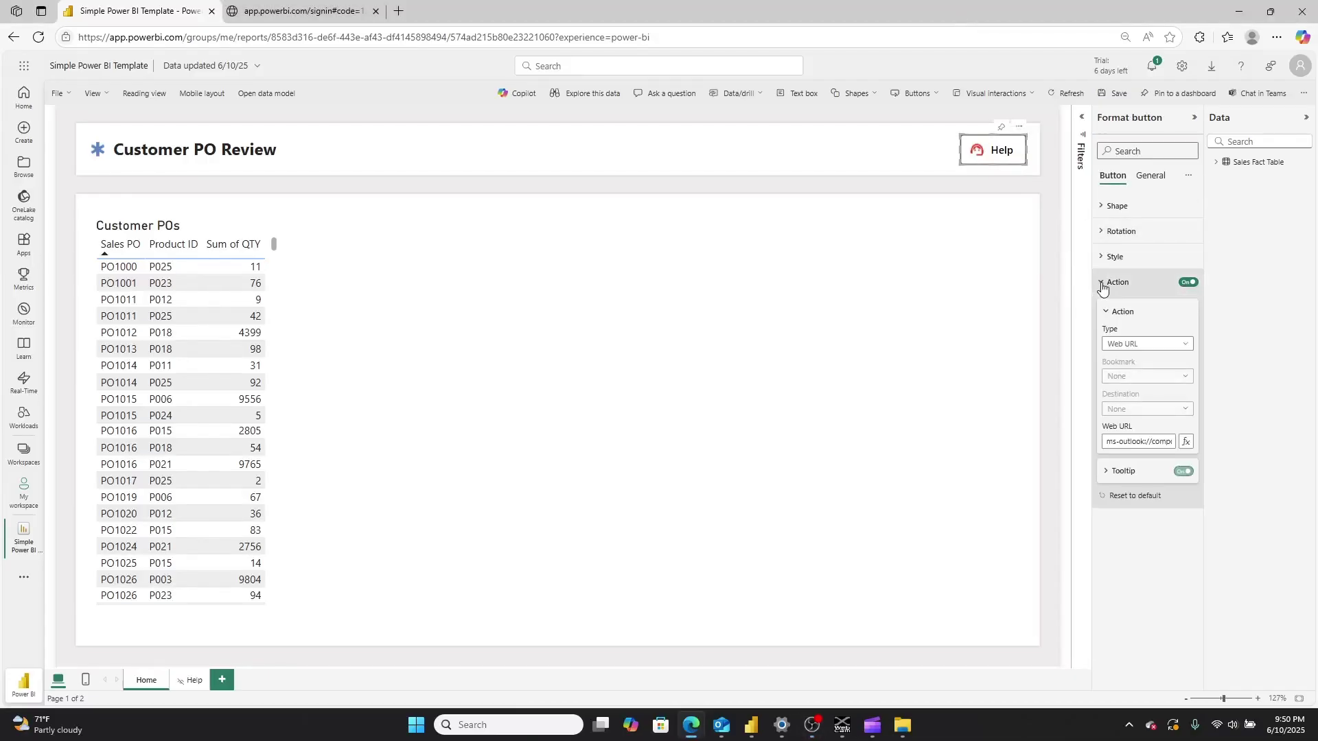
left_click(1186, 442)
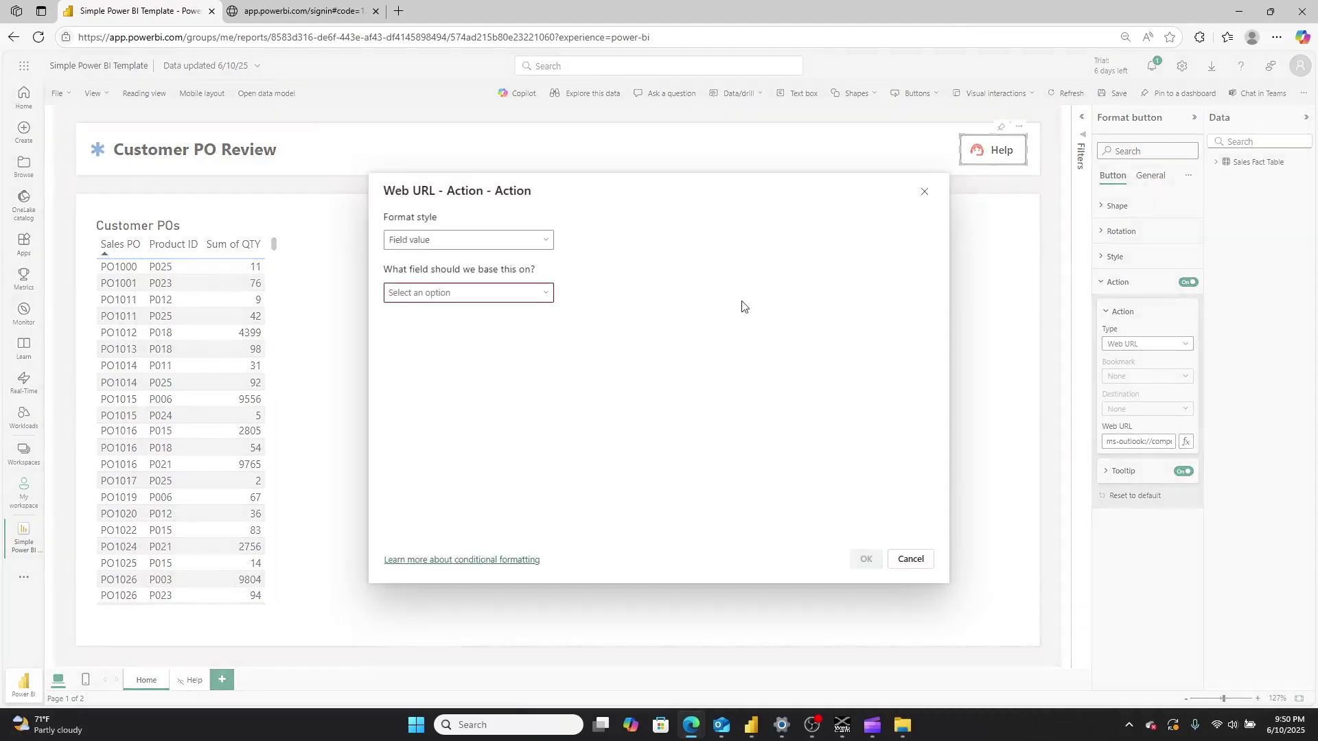
left_click(533, 299)
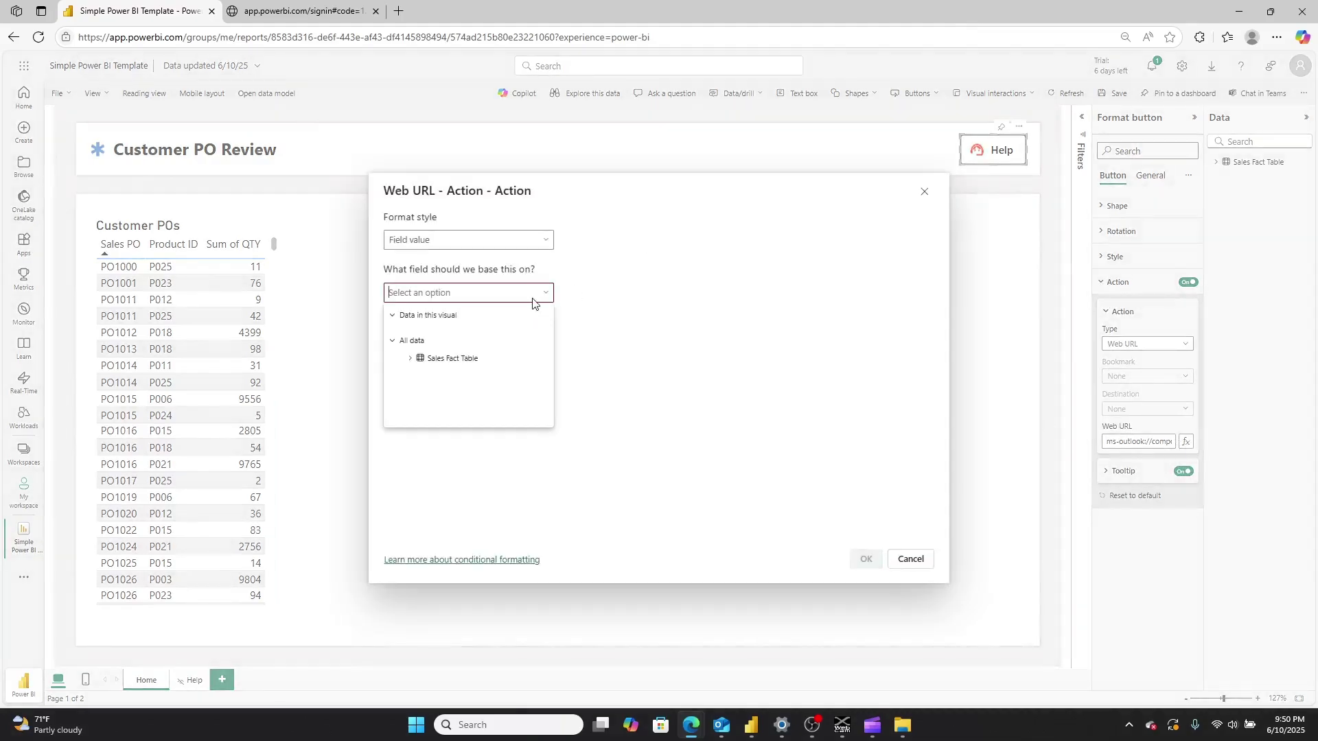
left_click(412, 358)
scroll(450, 386, "down", 3)
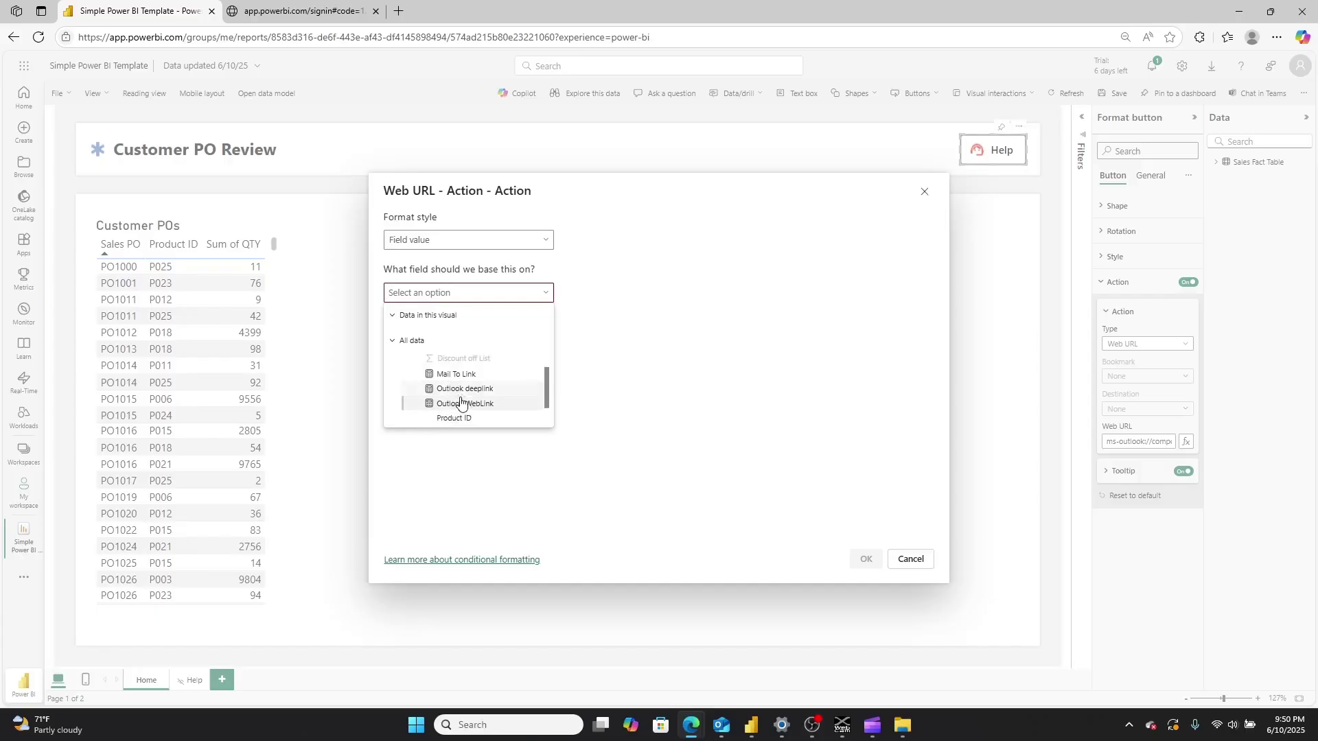
left_click(460, 404)
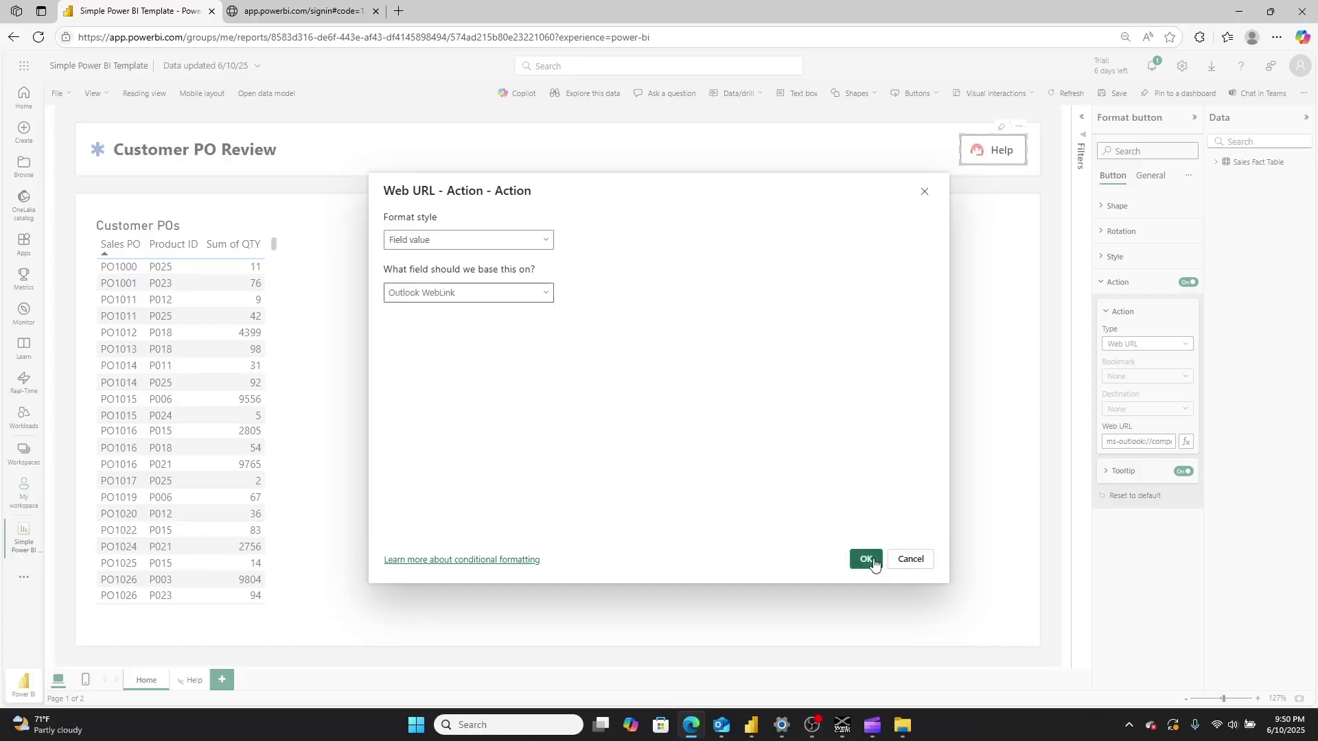
left_click(865, 558)
left_click(1119, 94)
left_click(978, 297)
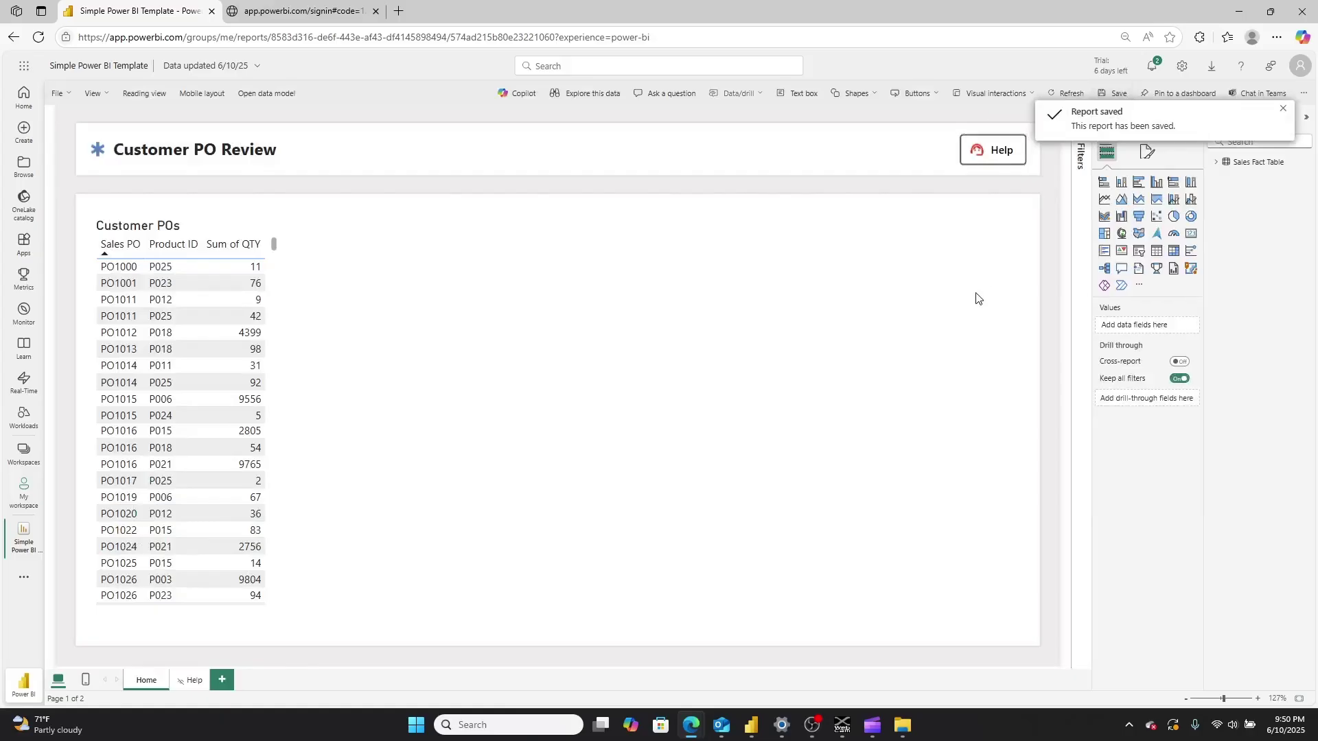
Follow the Help link to the prefilled Outlook draft and check its compose URL
left_click(999, 155, "ctrl")
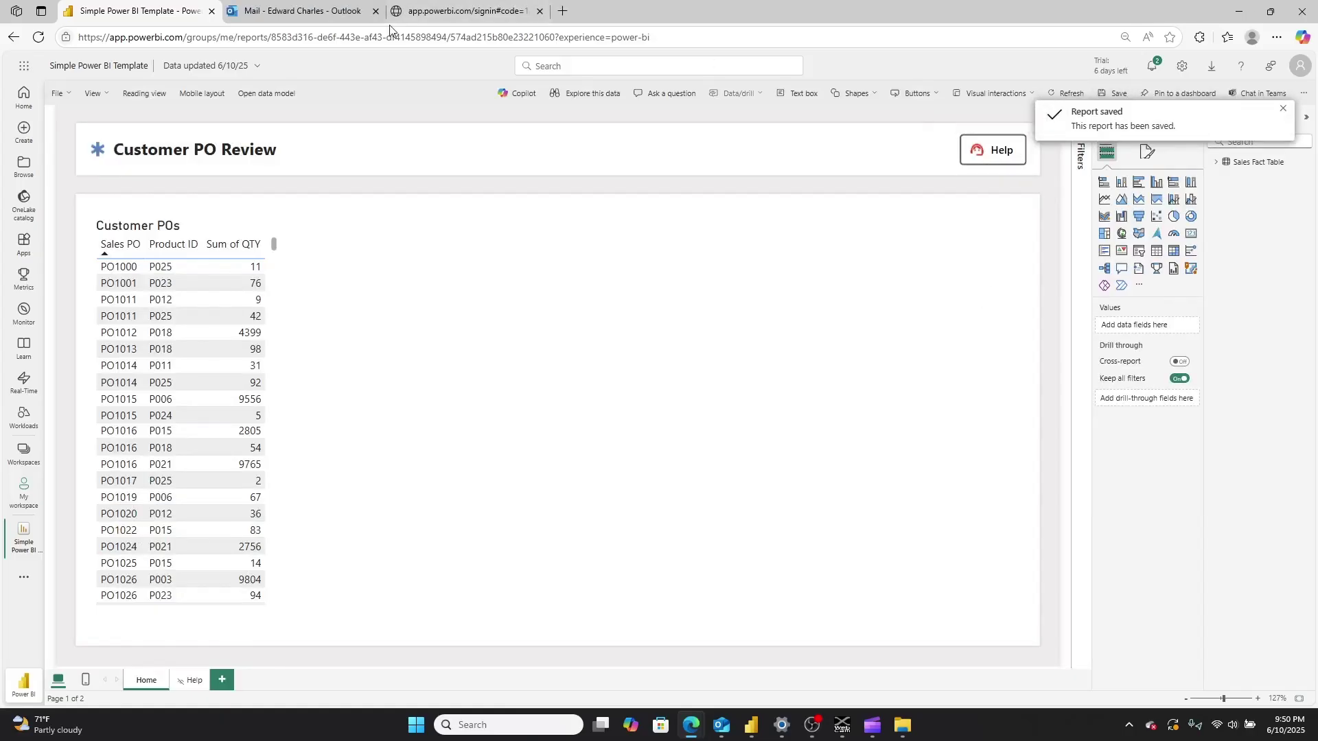
left_click(328, 13)
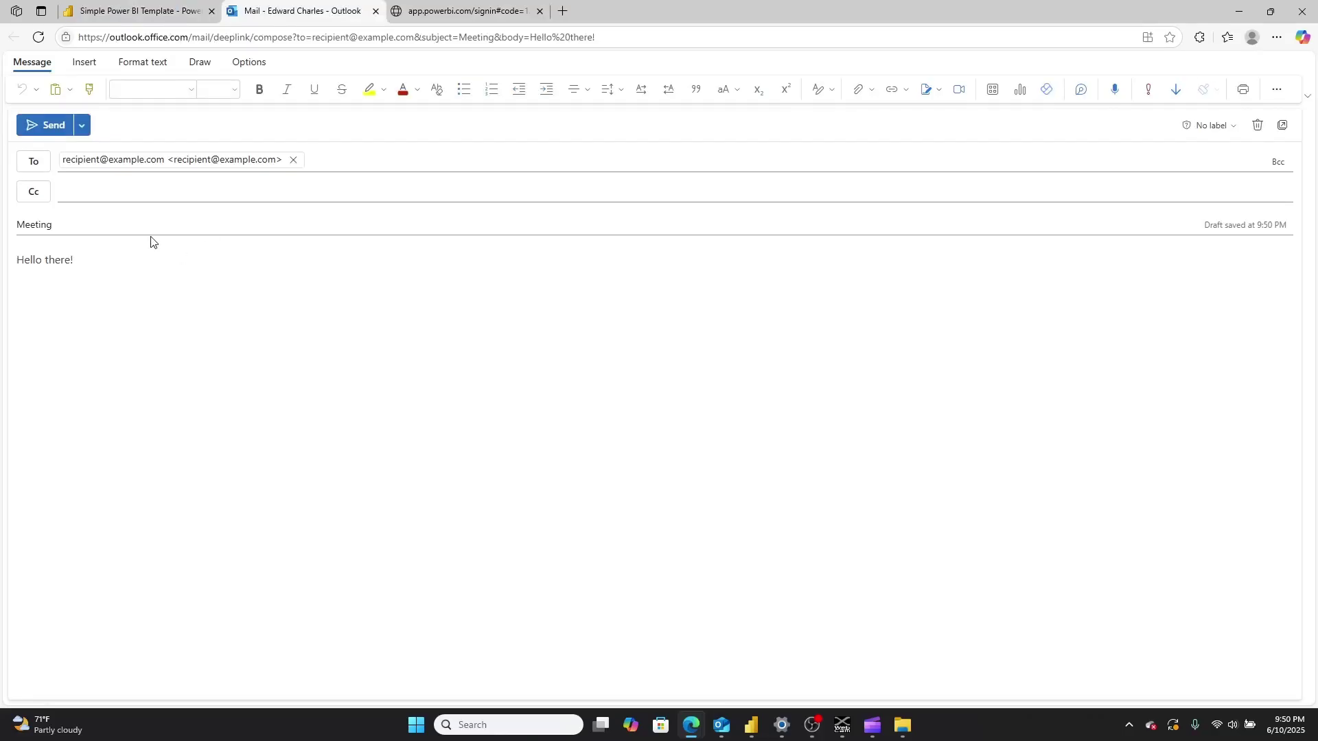
left_click(217, 35)
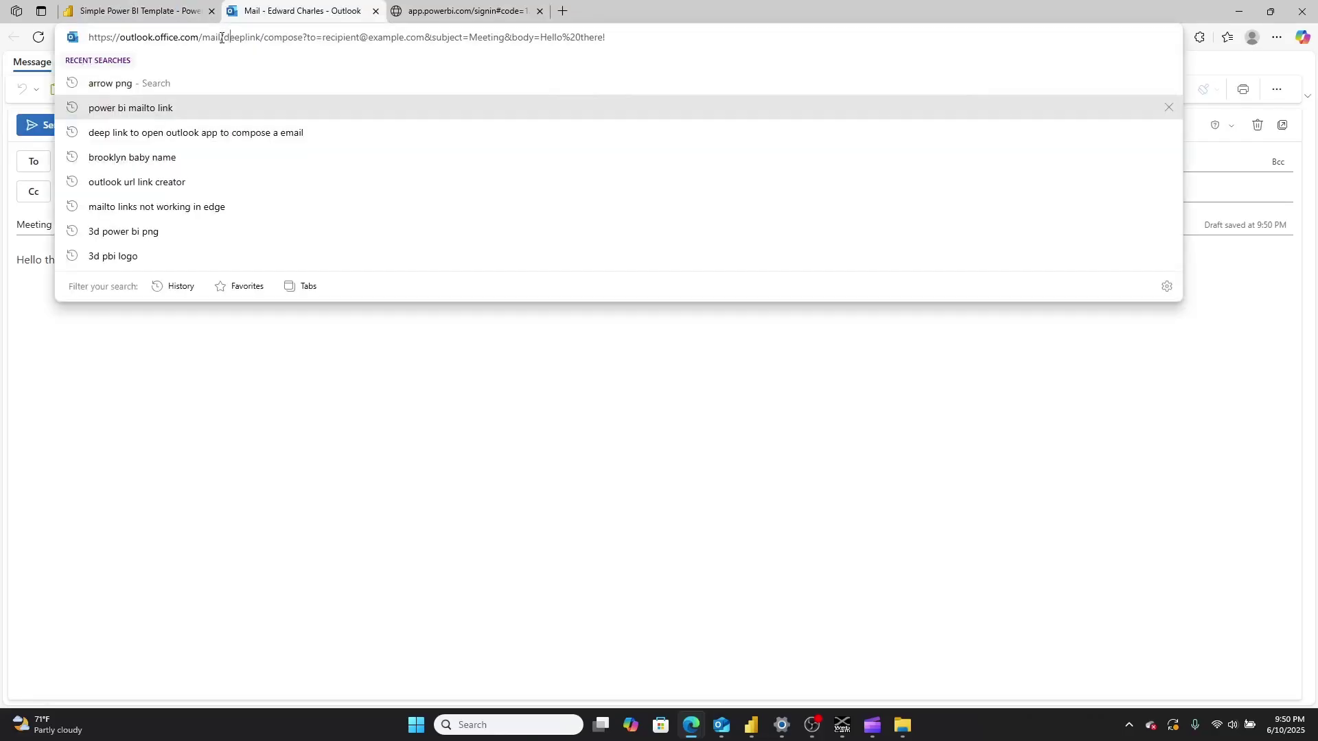
left_click(245, 298)
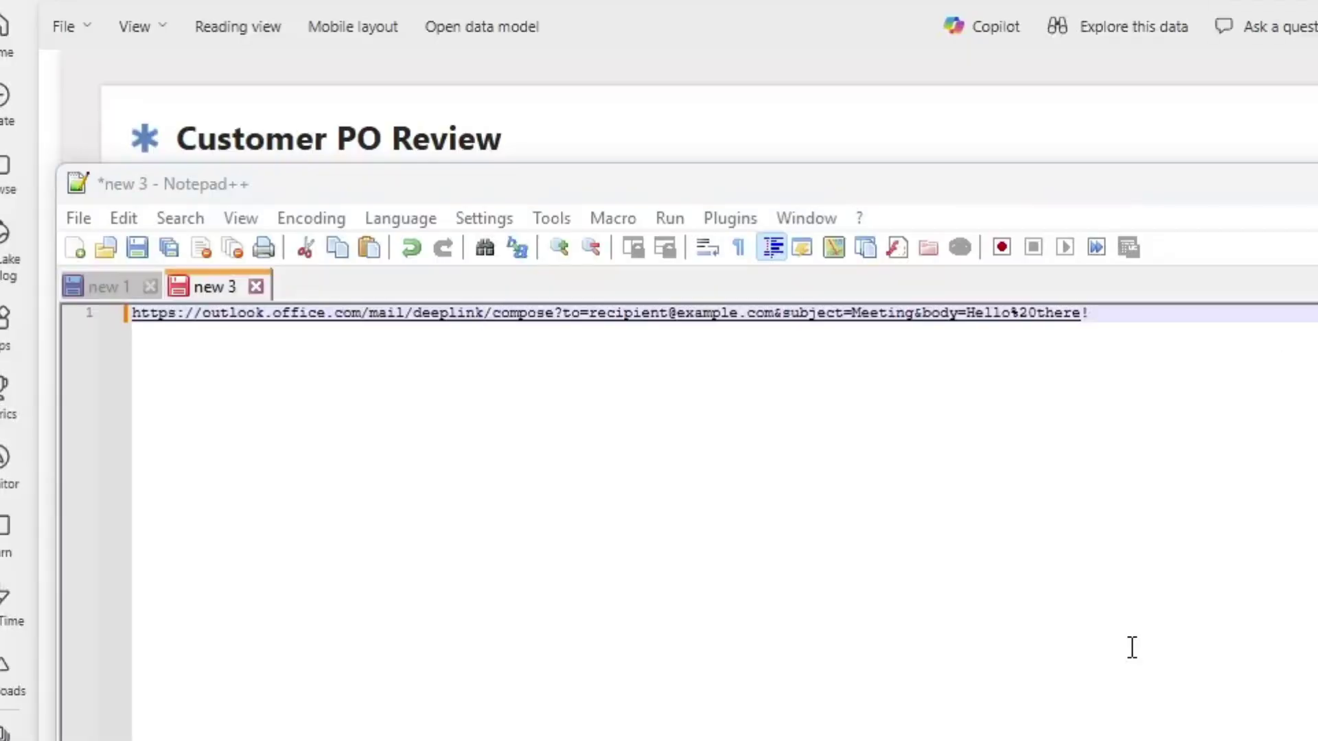
left_click(1098, 567)
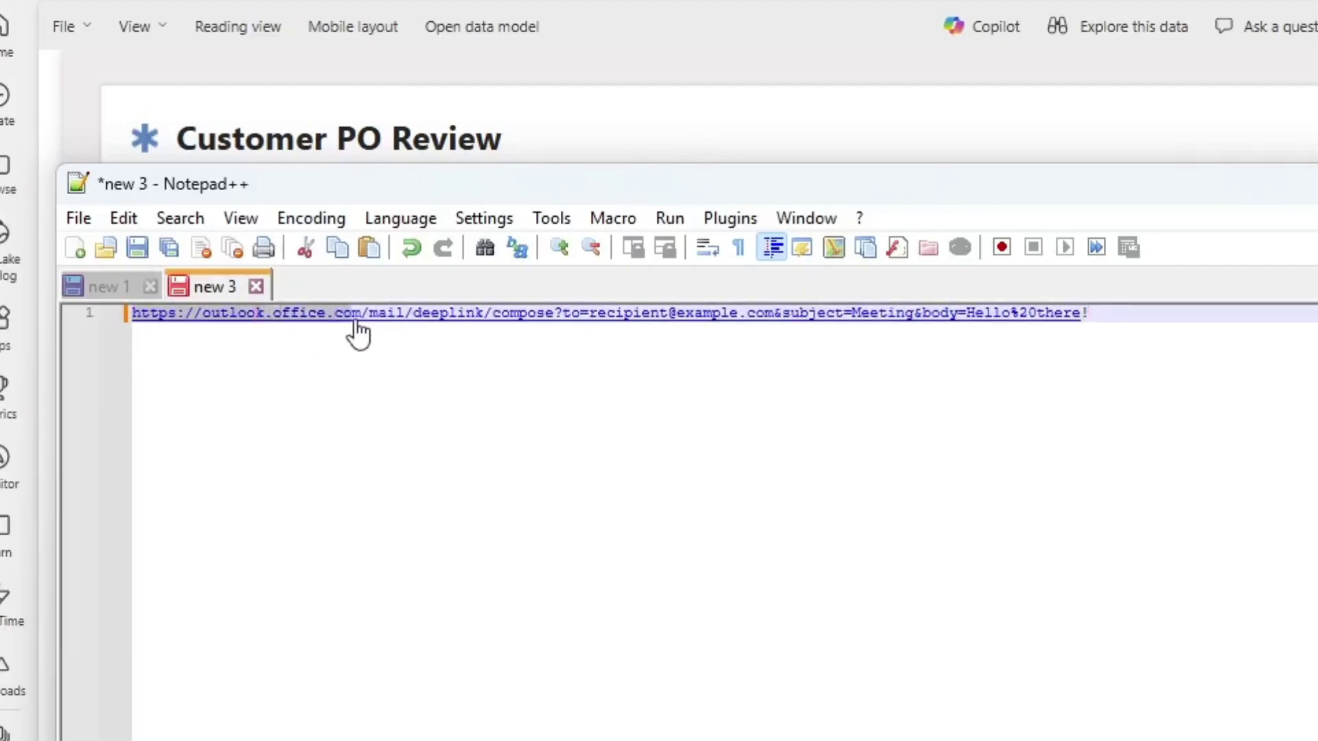
left_click_drag(356, 322, 555, 326)
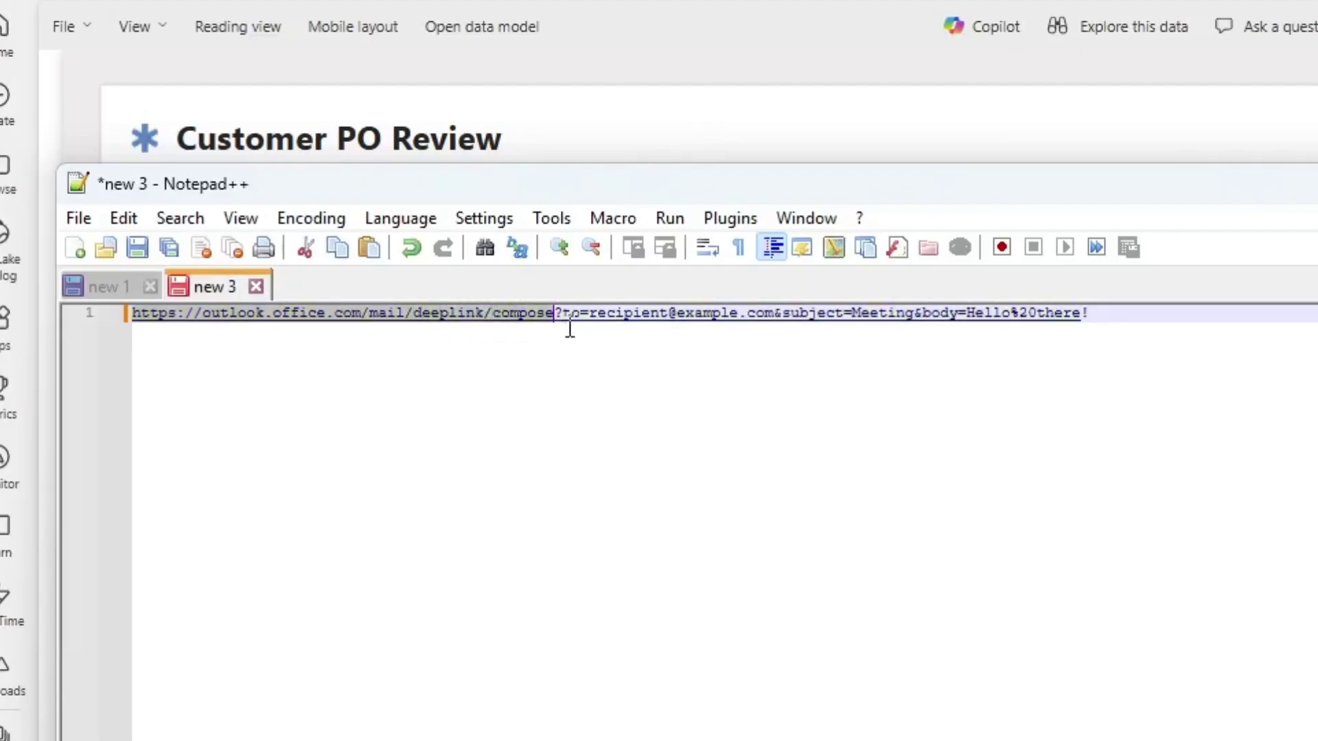